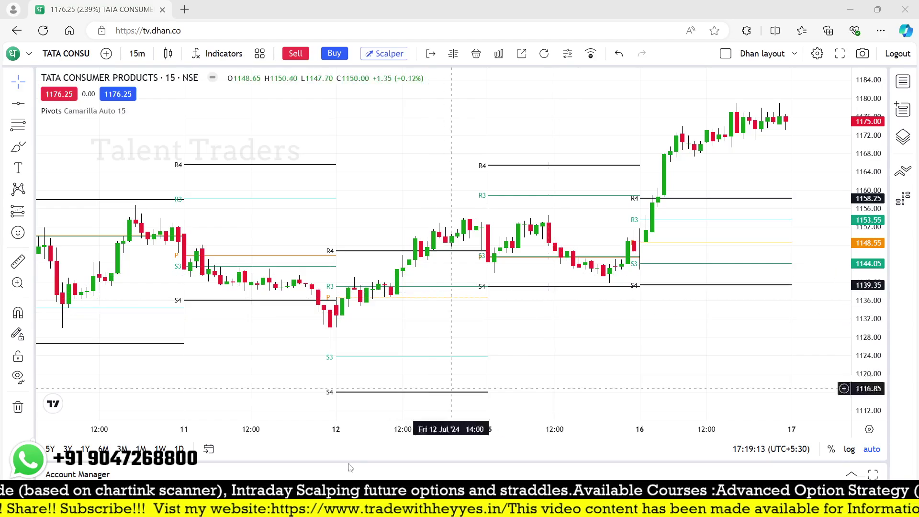
Switch to the camarilla r4 breakout stocks dashboard, examine its 15-minute tables, and temporarily circle the symbols in the green Second 15 min table
mouse_move(110, 508)
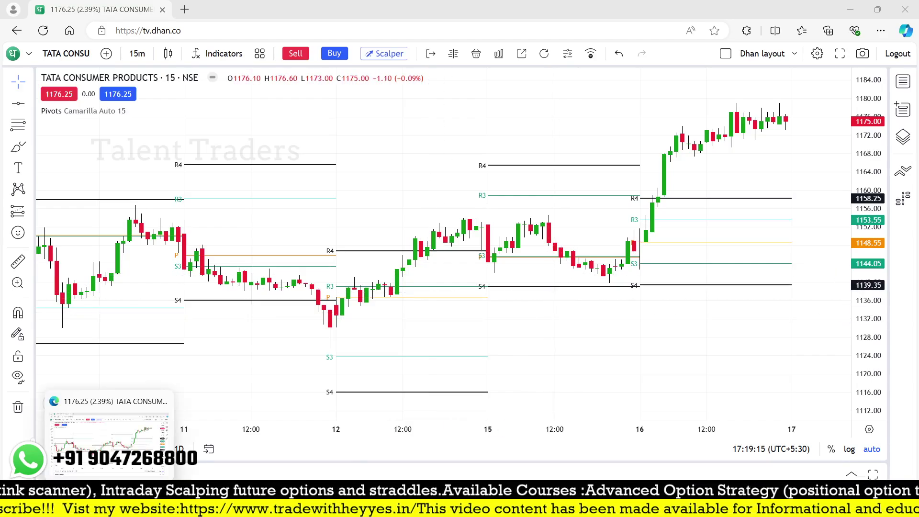
key("alt+Tab")
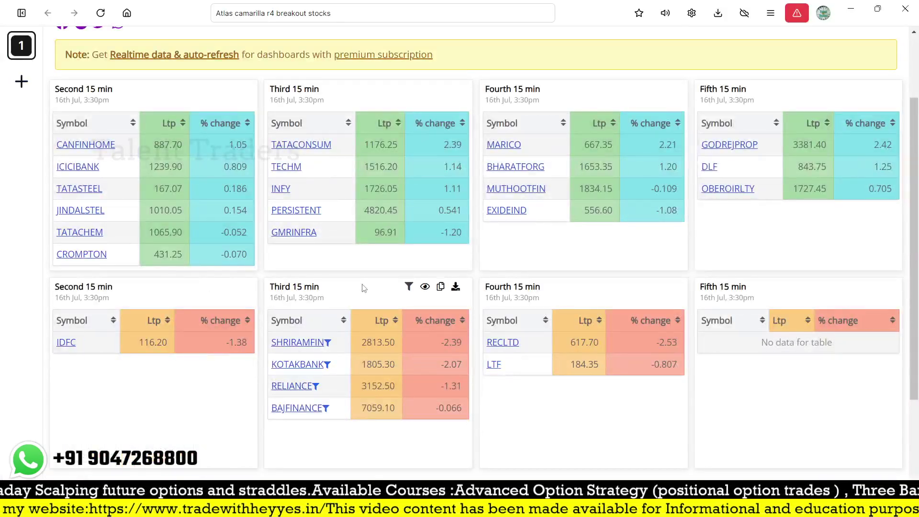
scroll(362, 287, "up", 1)
scroll(362, 288, "down", 1)
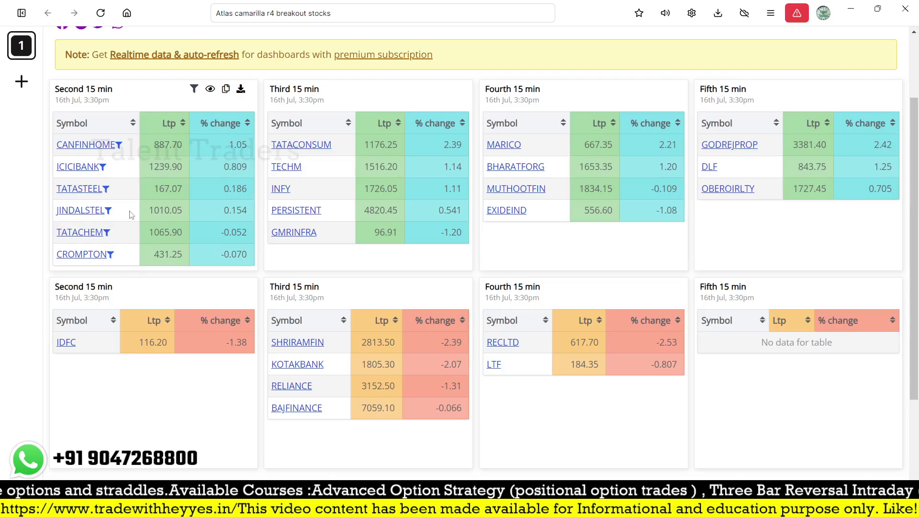
scroll(180, 227, "down", 1)
scroll(180, 227, "up", 2)
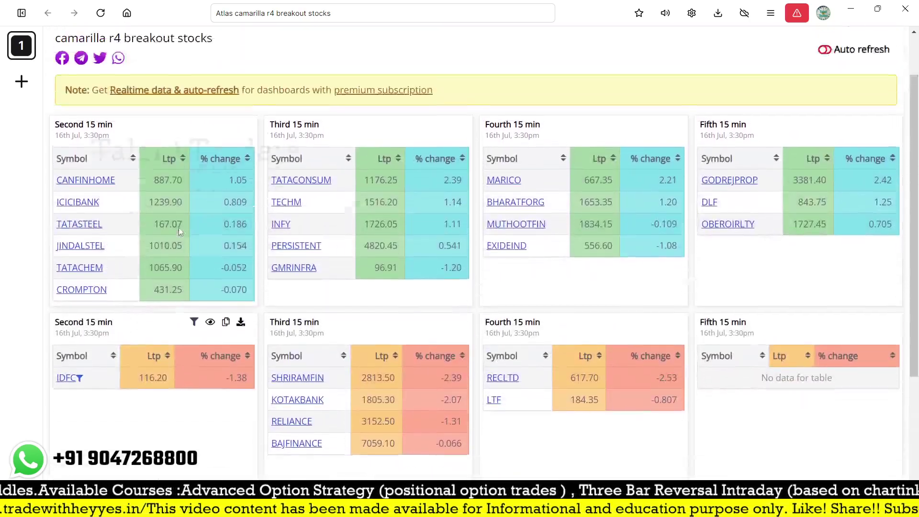
scroll(180, 228, "down", 1)
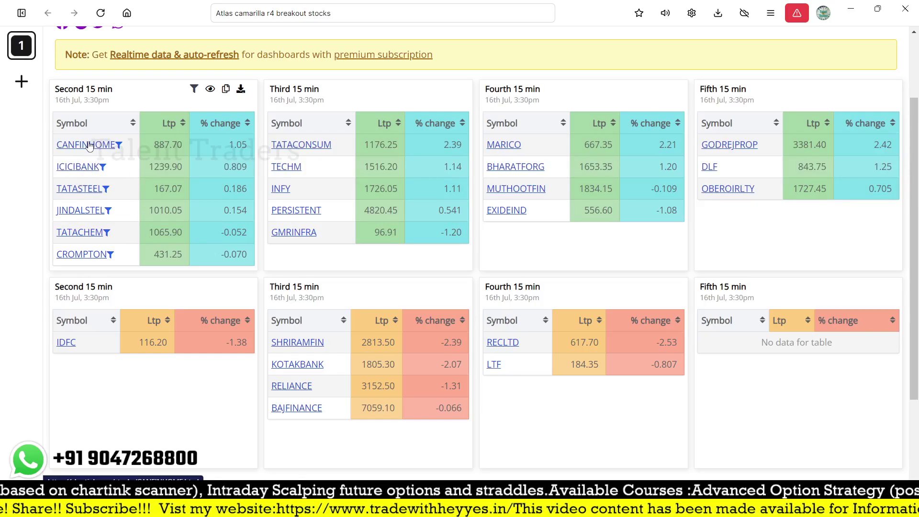
scroll(106, 220, "down", 1)
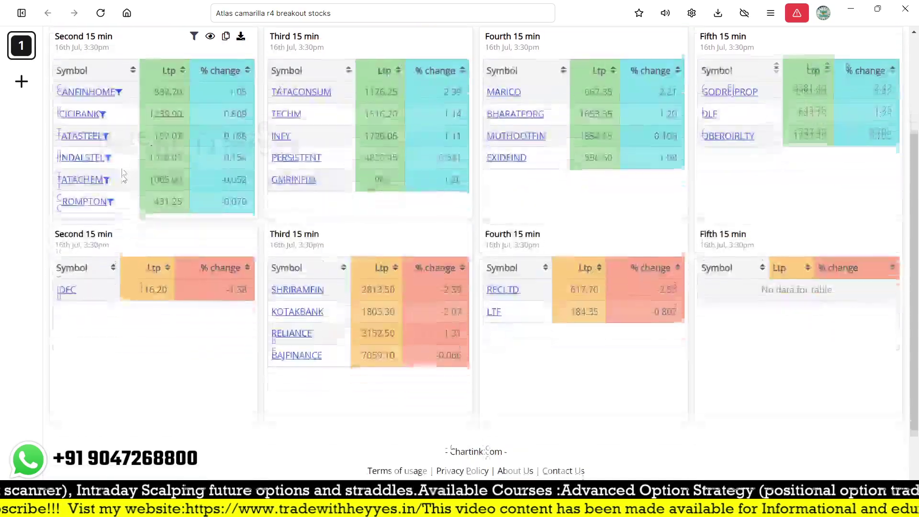
scroll(115, 201, "up", 3)
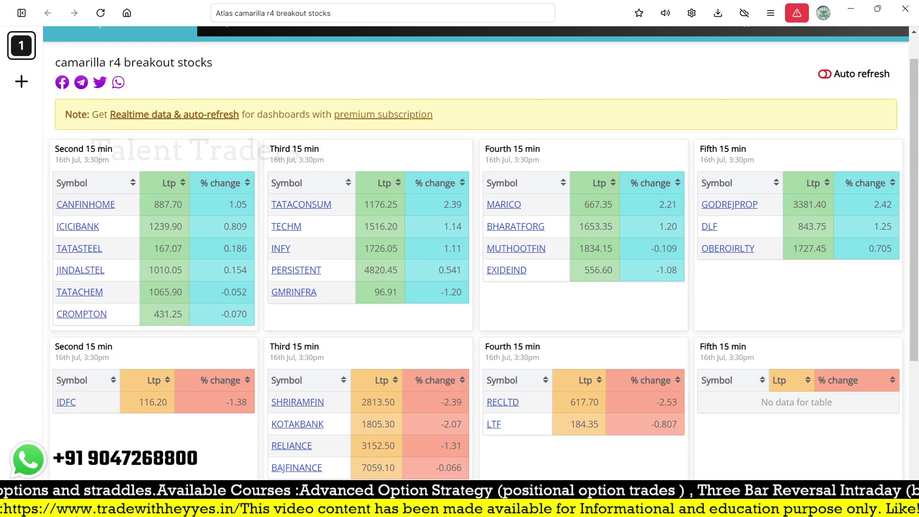
mouse_move(130, 189)
left_mouse_down()
mouse_move(66, 189)
mouse_move(106, 338)
mouse_move(135, 197)
left_mouse_up()
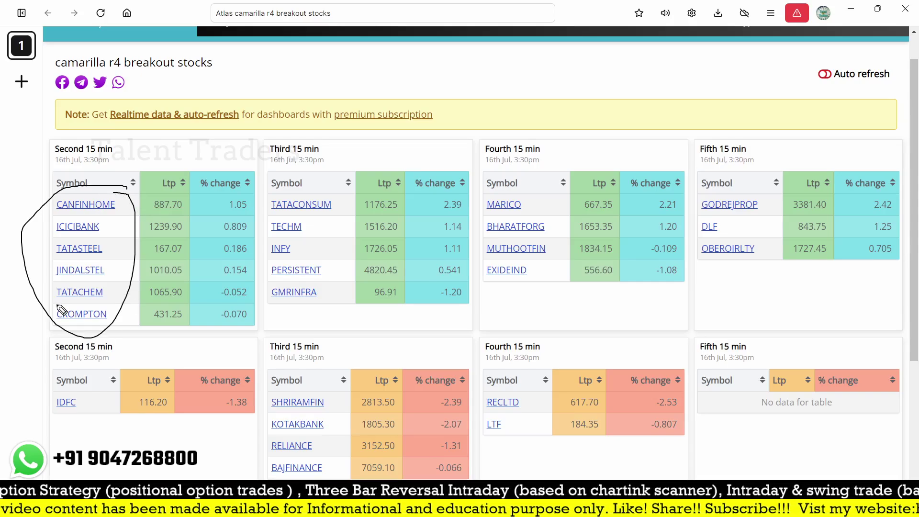
key("Escape")
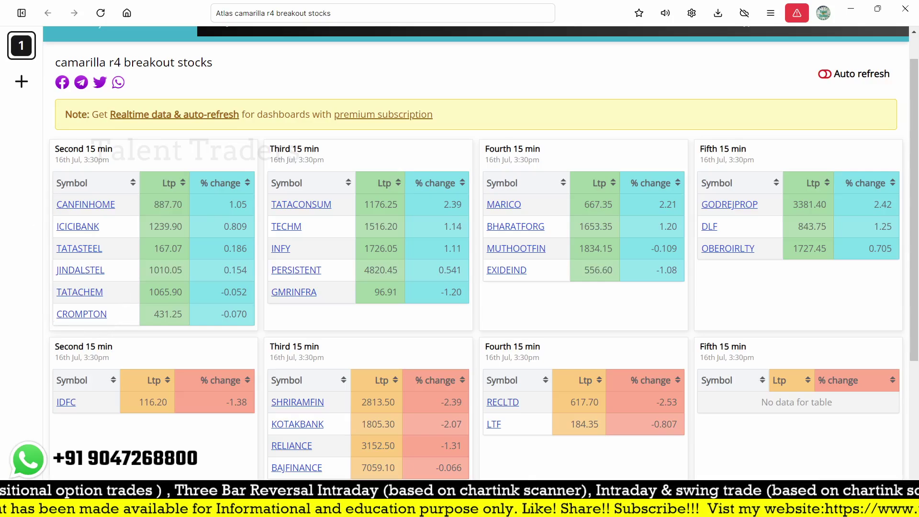
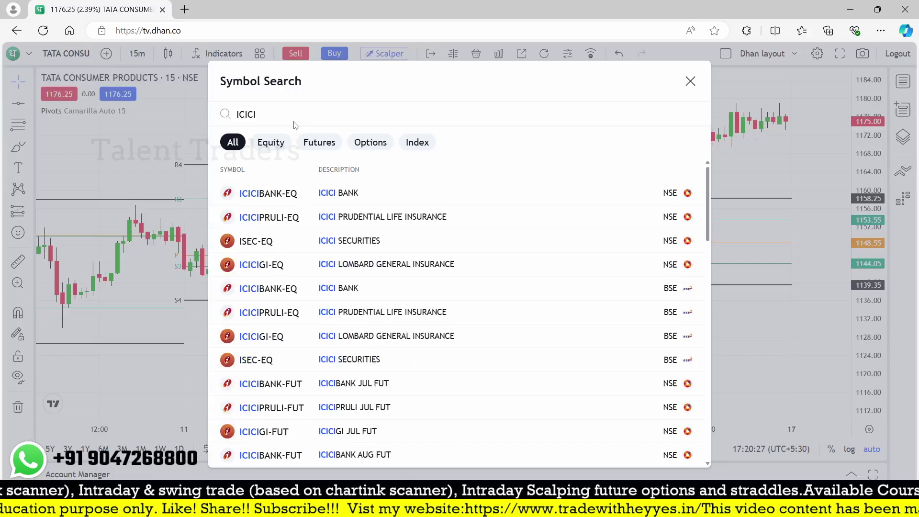
Switch to the Dhan chart and load ICICI Bank on NSE, followed by the ICICIBANK 25 JUL 1230 CALL option
key("Return")
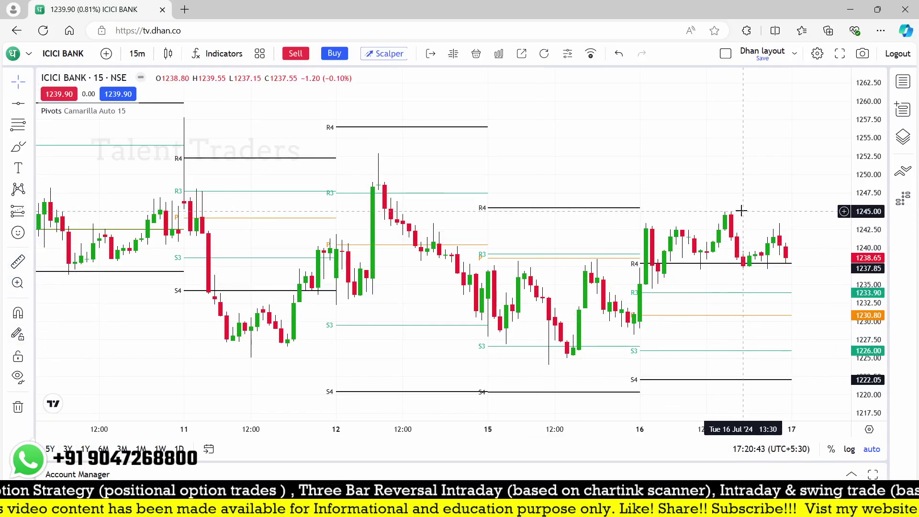
scroll(731, 272, "up", 2)
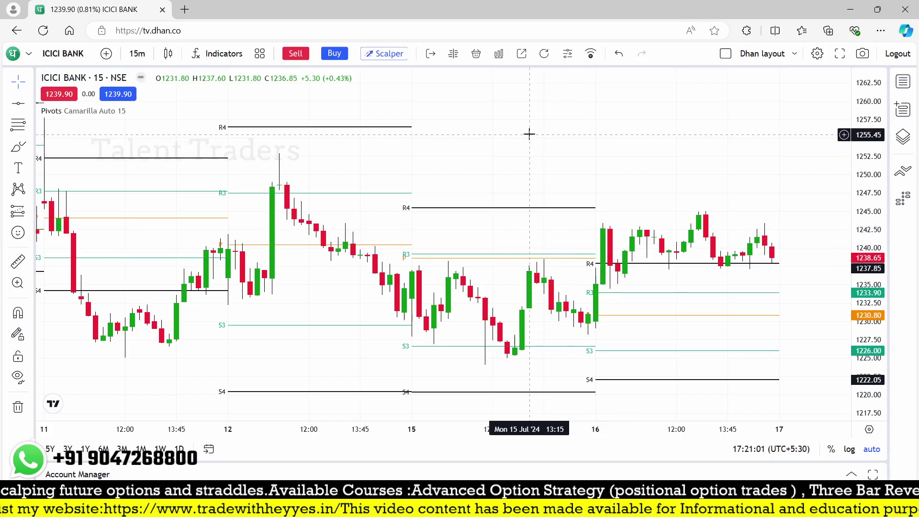
type("ICICI 1230")
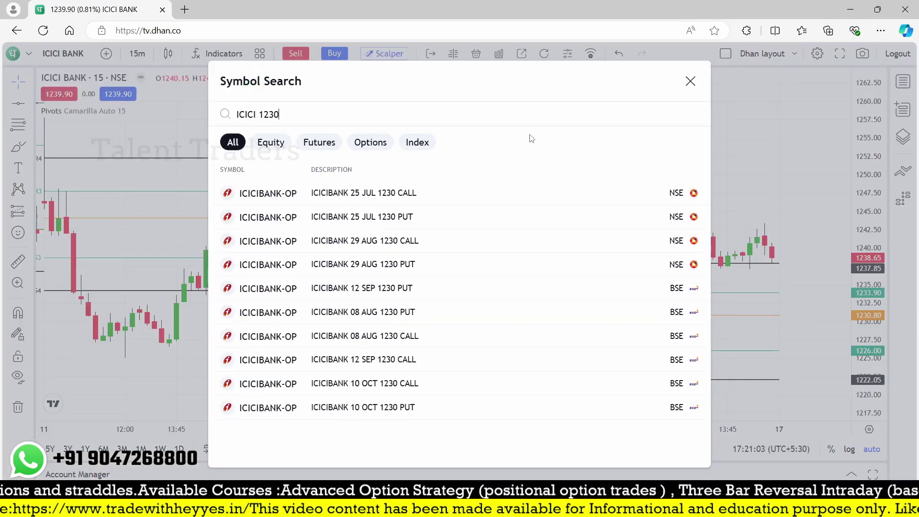
left_click(419, 192)
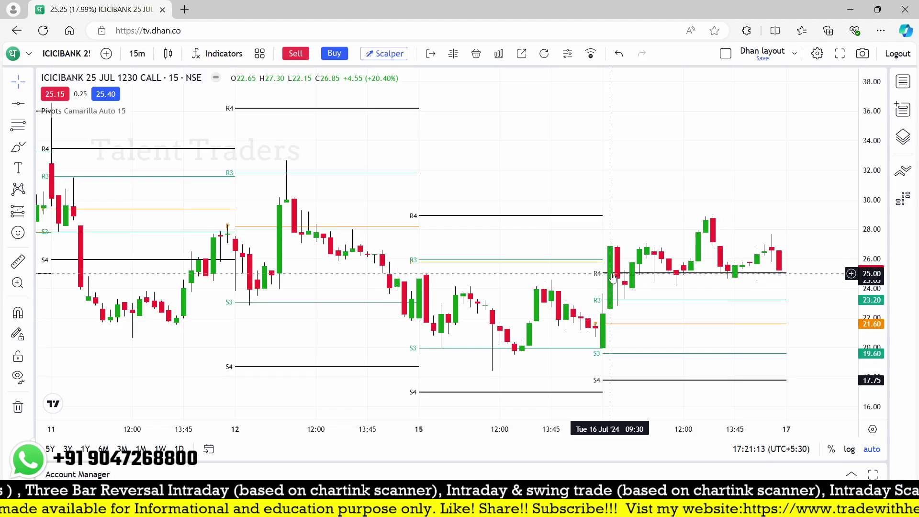
scroll(718, 341, "up", 1)
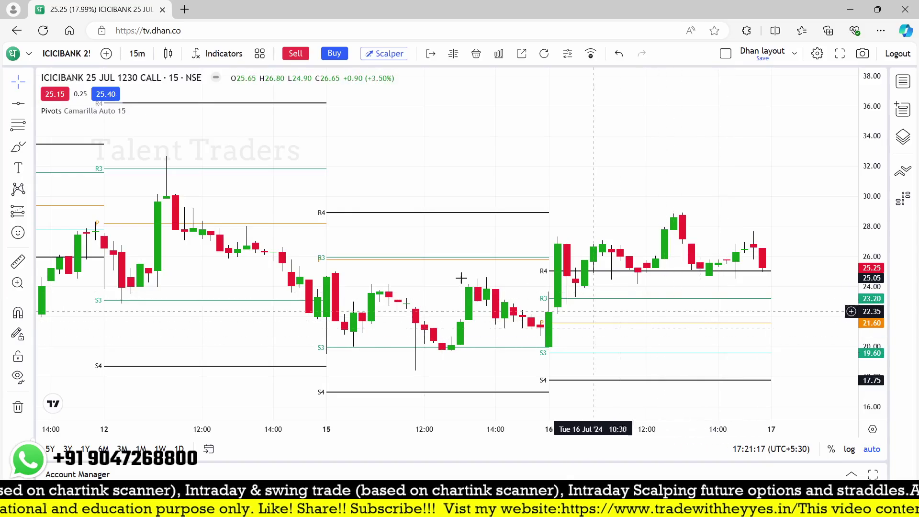
Measure the 16 July price move from the R4 breakout level to the day's high, and clear the measurement
left_click(18, 261)
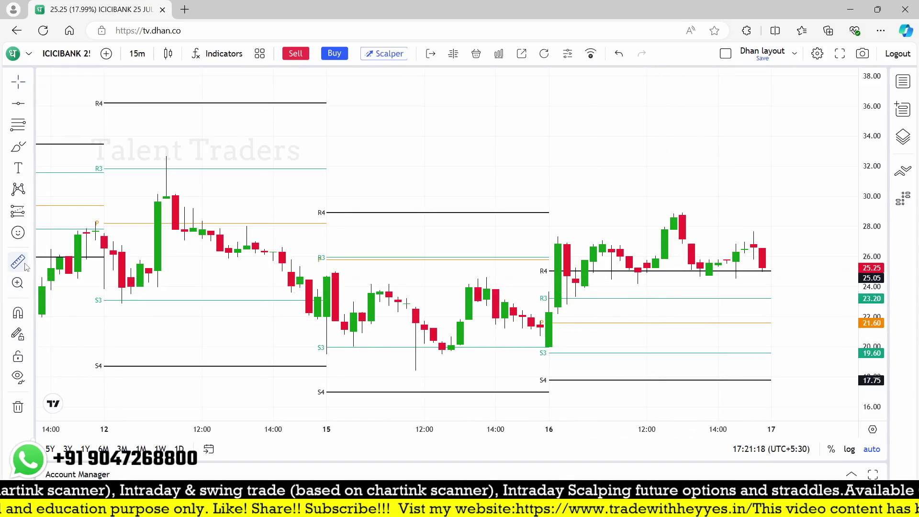
left_click(576, 270)
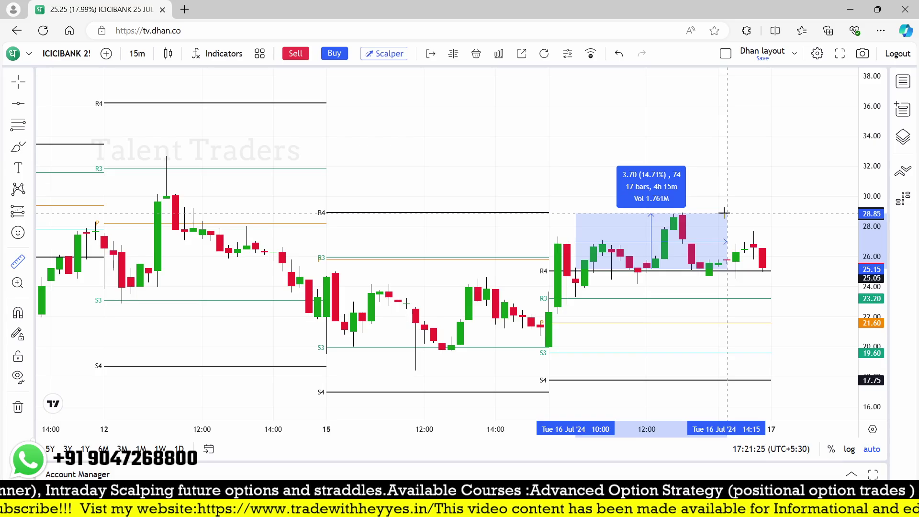
left_click(724, 212)
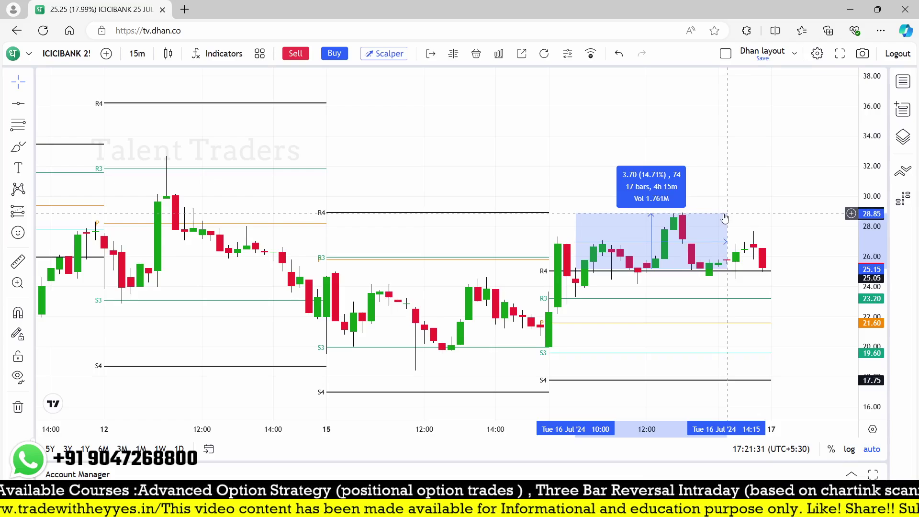
left_click(772, 236)
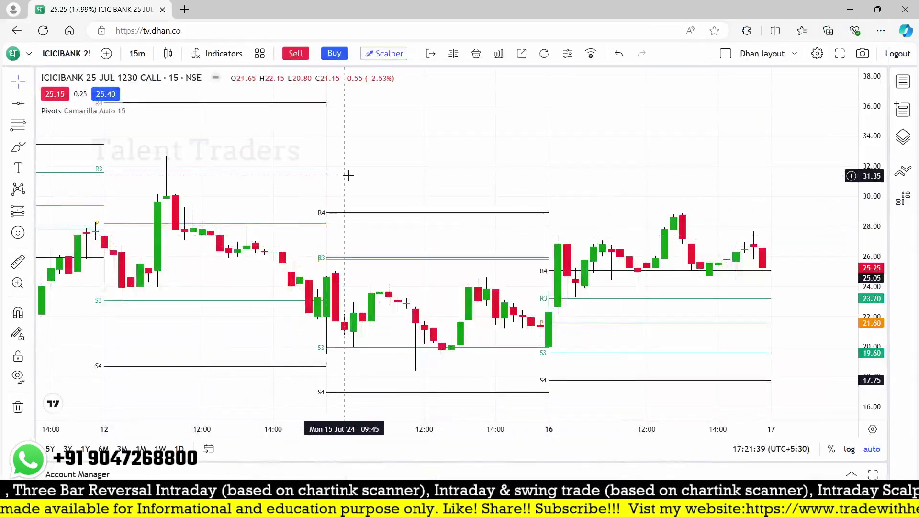
Load the Tata Steel NSE equity chart
type("TATA ST")
key("Down")
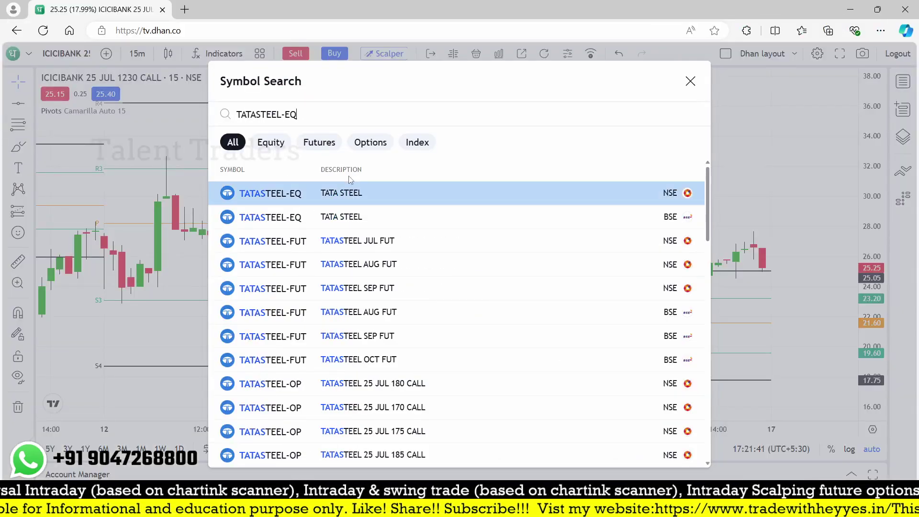
key("Return")
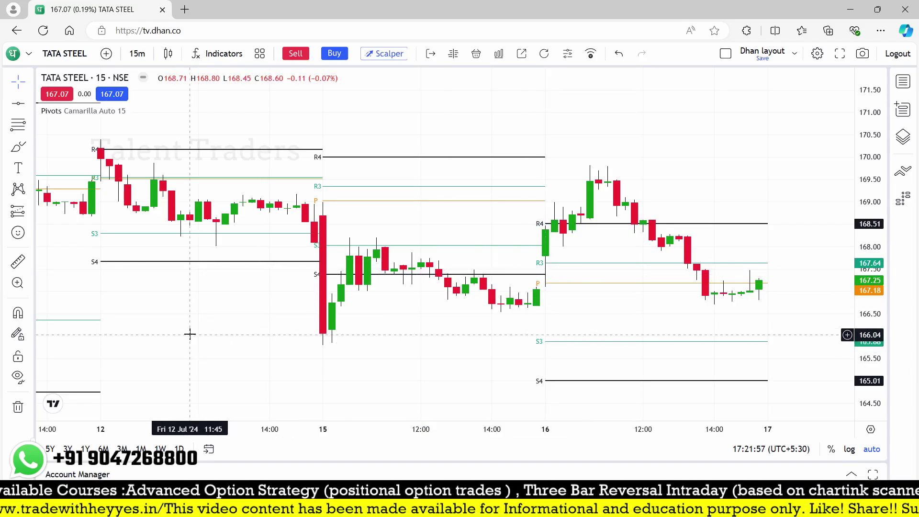
Find the Tata Steel call options near the 166 and 167 strikes and load the TATASTEEL 25 JUL 167.50 CALL chart
type("TATAS 166")
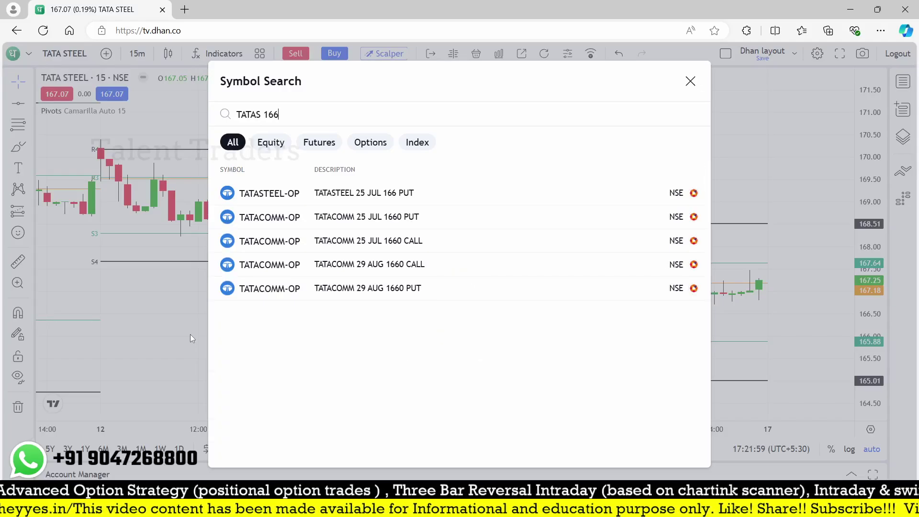
left_click(400, 243)
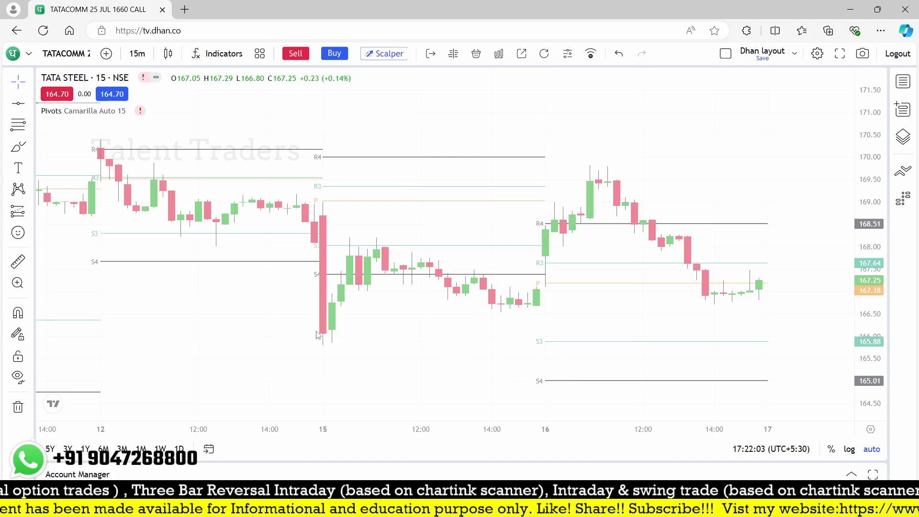
type("TATAST")
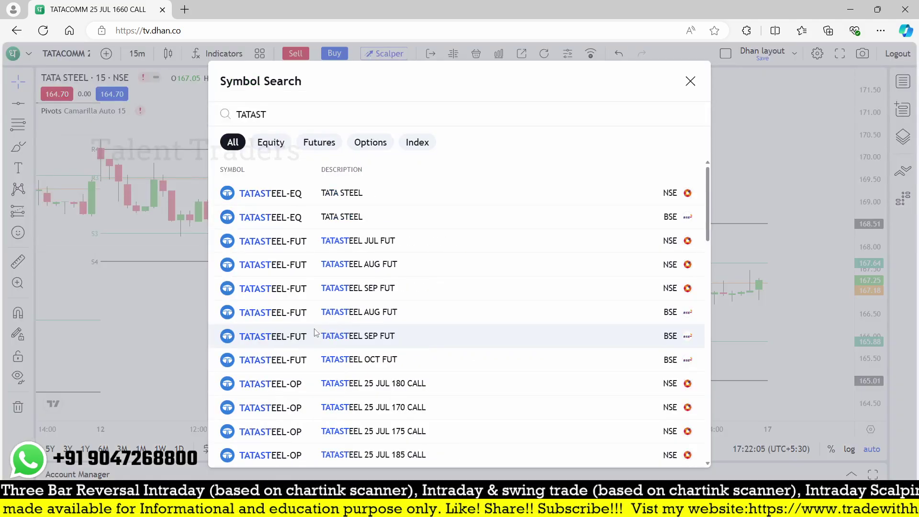
type("EEL 166")
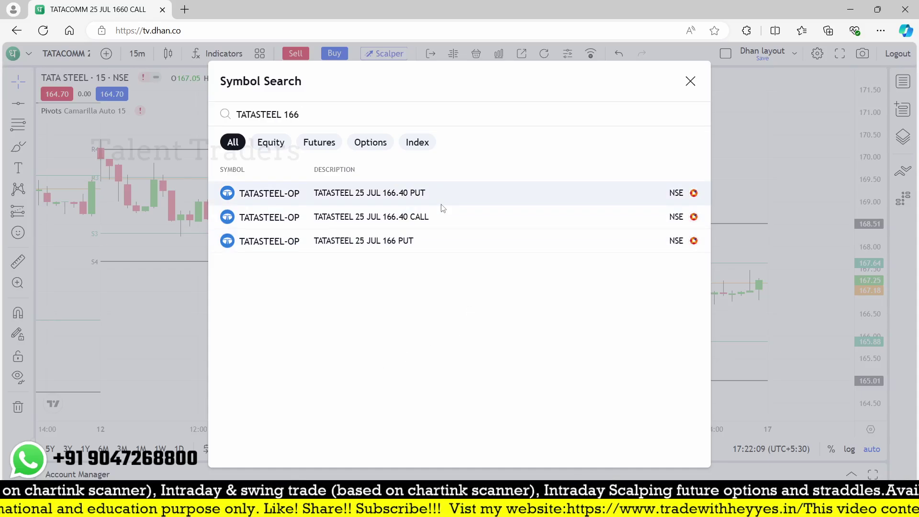
key("BackSpace")
type("7")
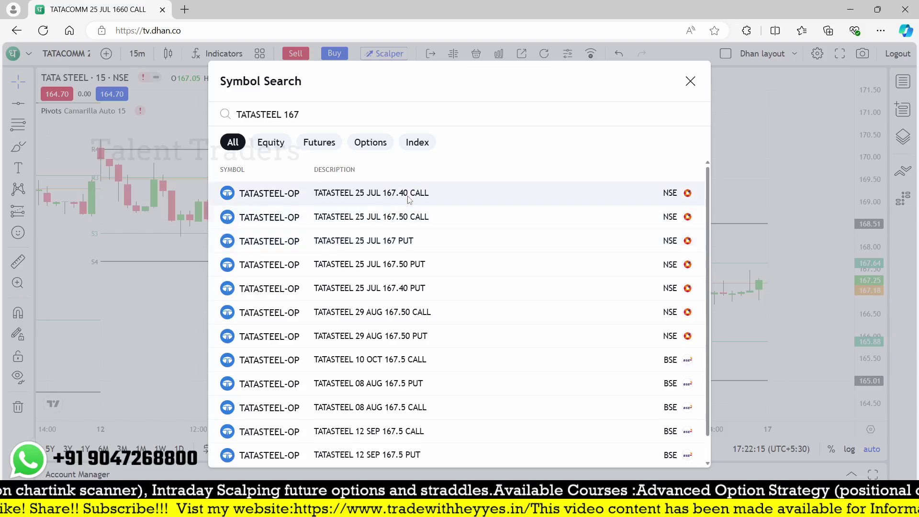
left_click(405, 225)
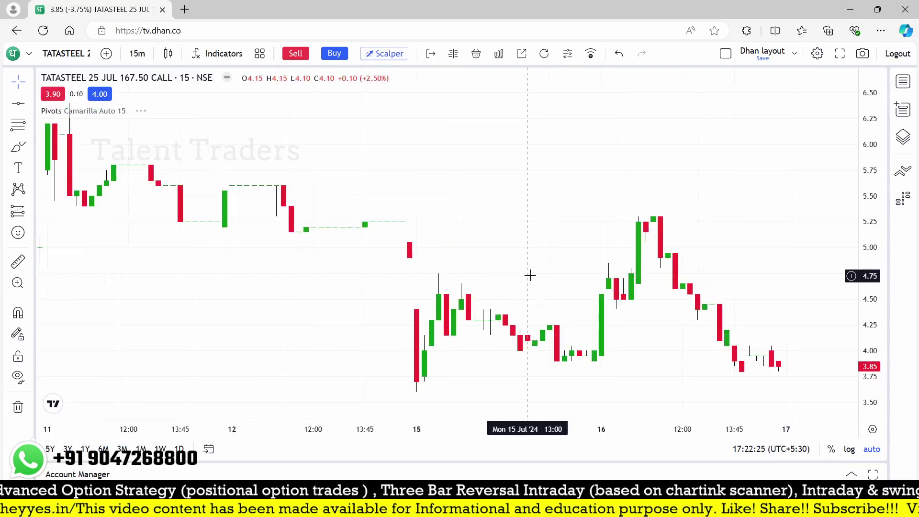
Load the TATASTEEL 25 JUL 165 CALL chart from NSE and inspect its recent candles
type("TATAS 165")
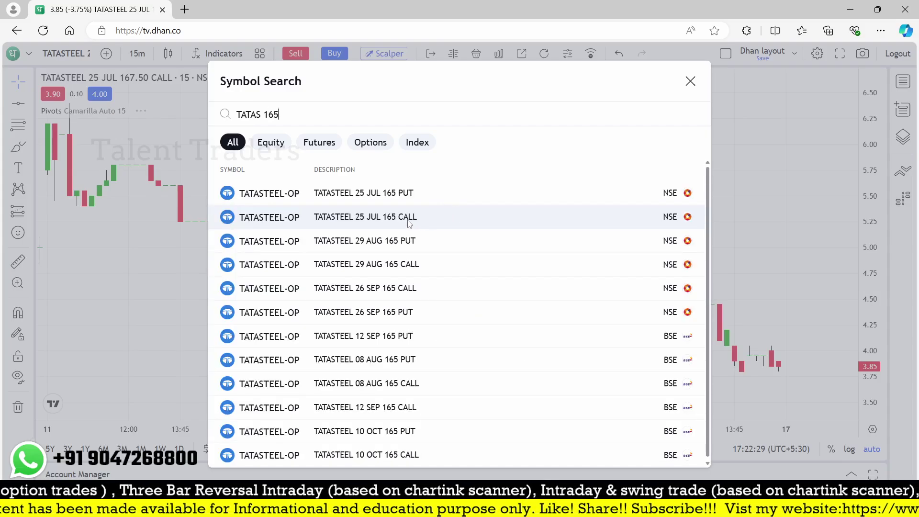
left_click(409, 223)
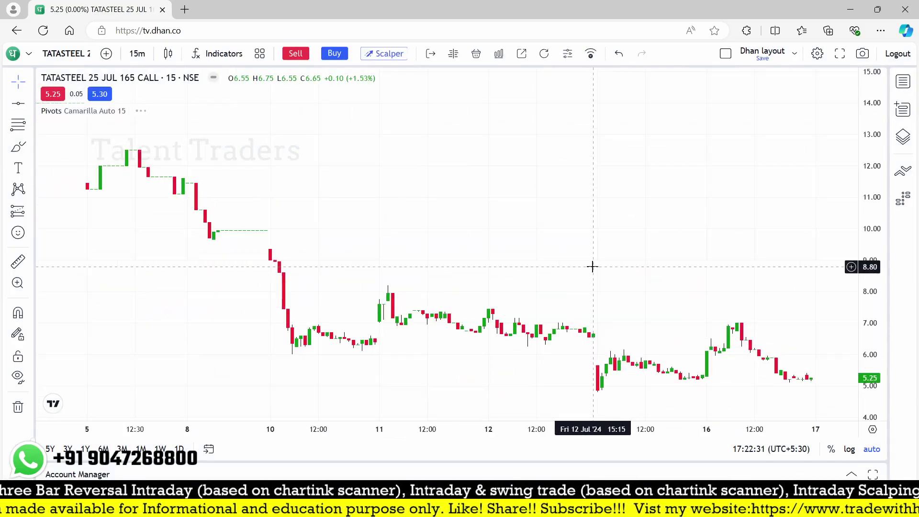
scroll(593, 267, "up", 3)
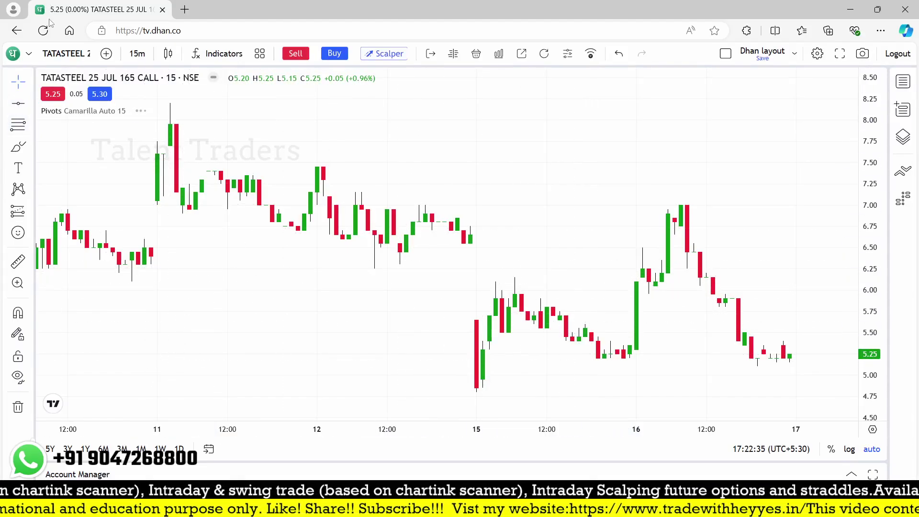
Check the breakout dashboard for the next symbol, return to the Dhan chart, and load Jindal Steel on NSE
key("alt+Tab")
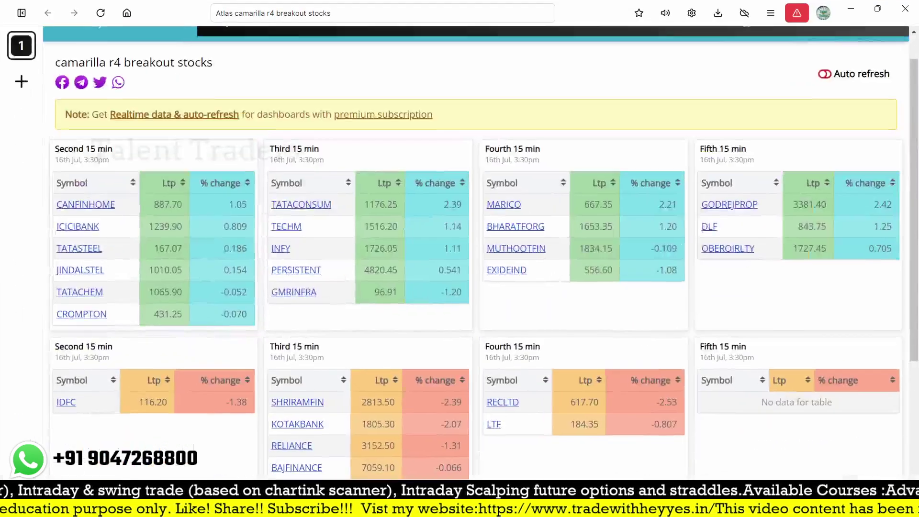
key("alt+Tab")
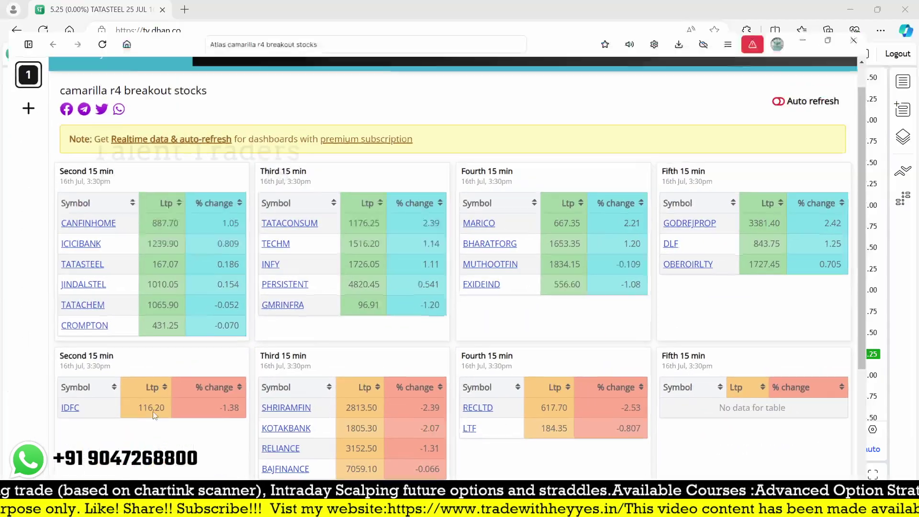
type("H")
key("BackSpace")
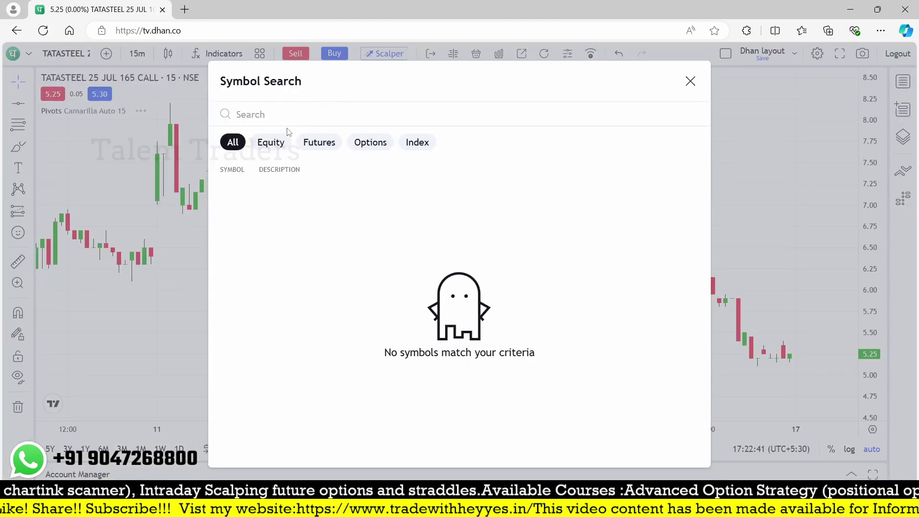
type("JINDA")
key("Down")
key("Return")
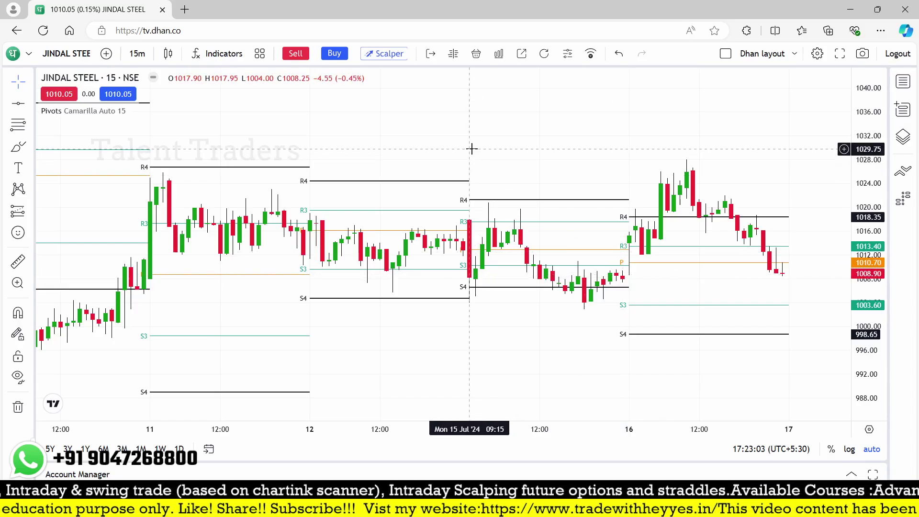
Load the JINDALSTEL 25 JUL 1000 CALL chart from NSE and measure a price range starting near the 16 July R4 line
type("JINDAL 1000")
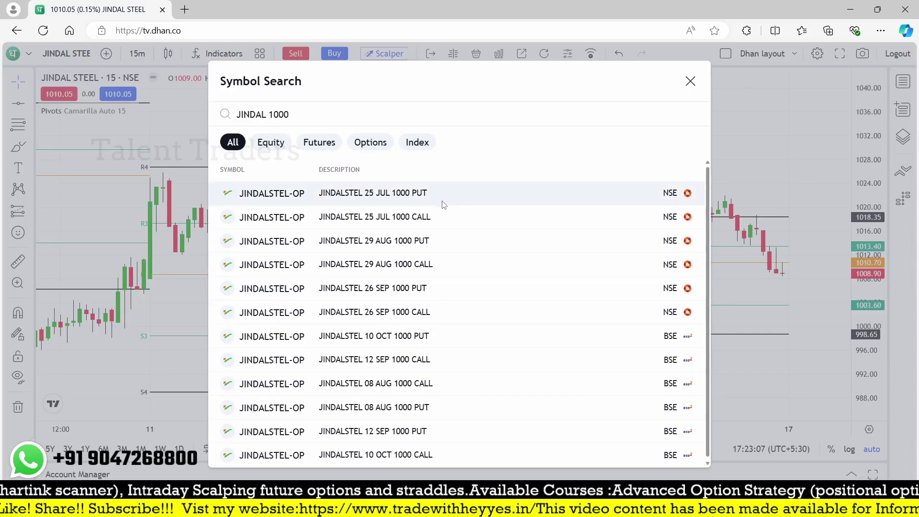
left_click(442, 217)
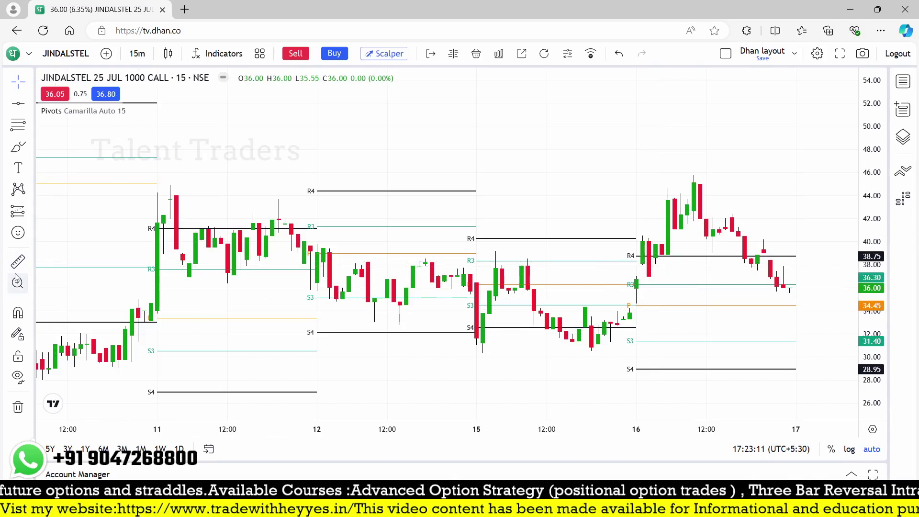
left_click(649, 257)
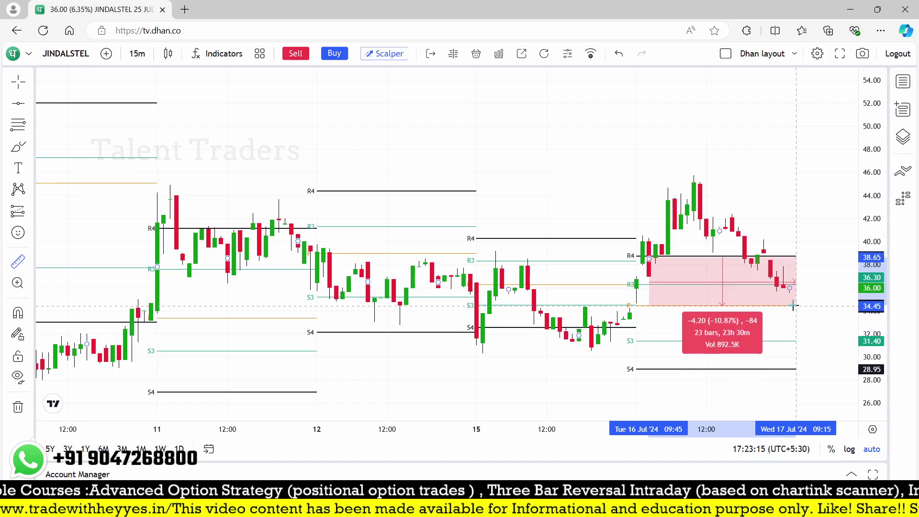
left_click(796, 174)
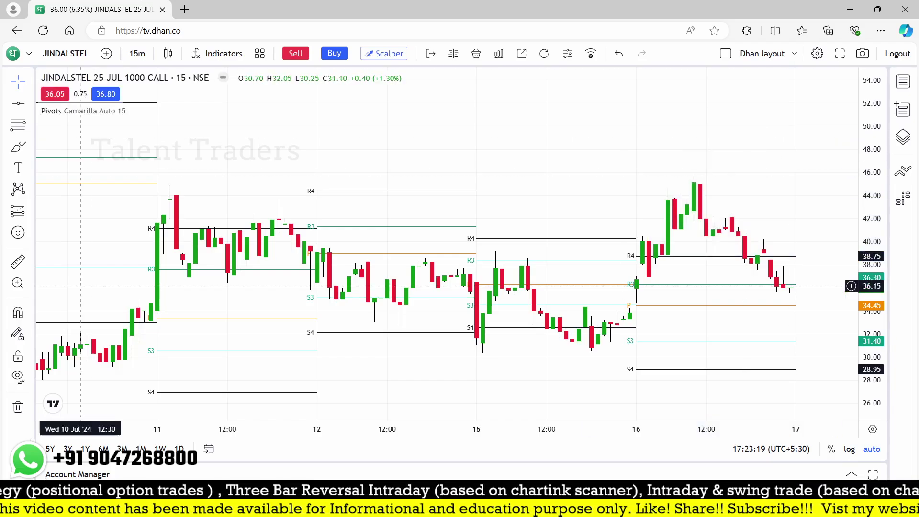
Check the breakout dashboard for the next symbol and load the Tata Chemicals NSE equity chart
key("alt+Tab")
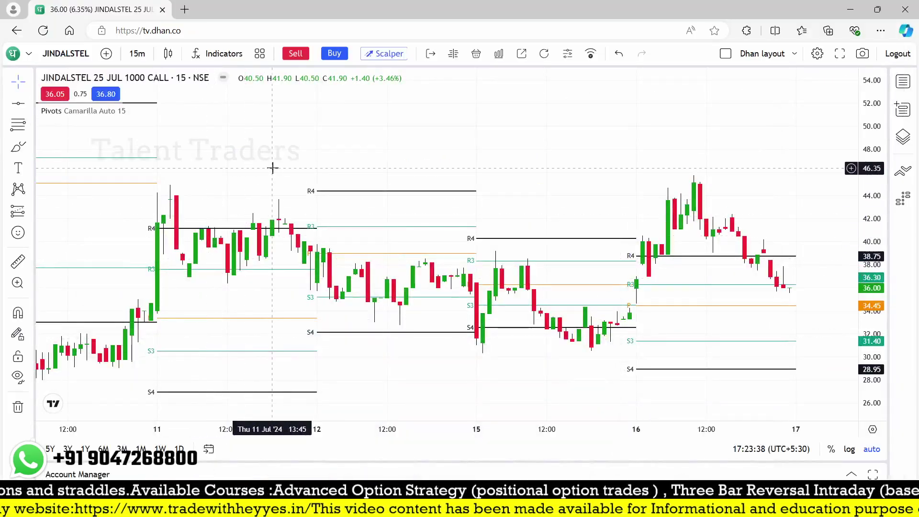
type("TATA")
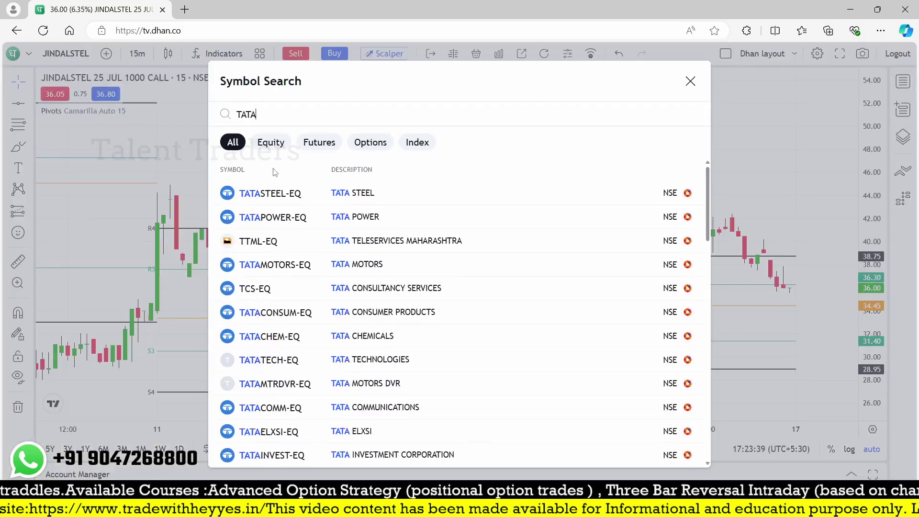
type("CHEM-EQ")
key("Return")
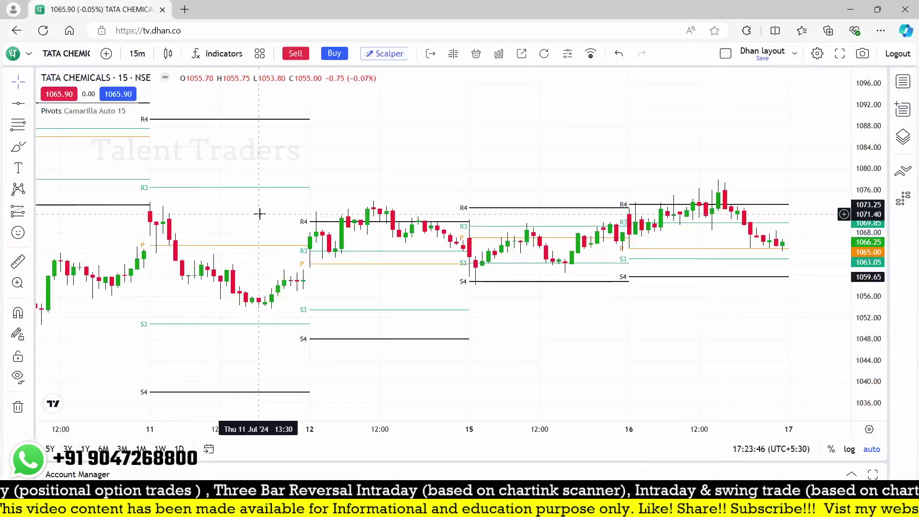
Load the Tata Consumer Products equity chart from NSE
type("TATACONS")
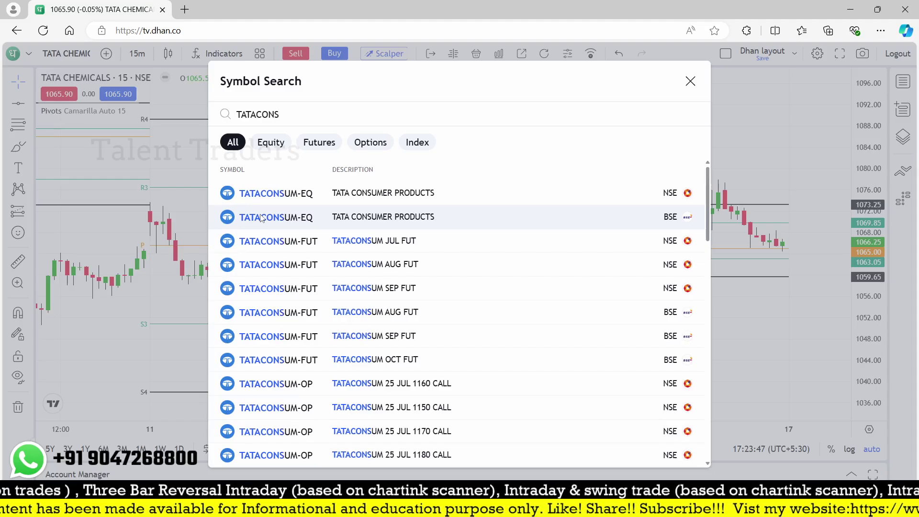
key("Down")
key("Return")
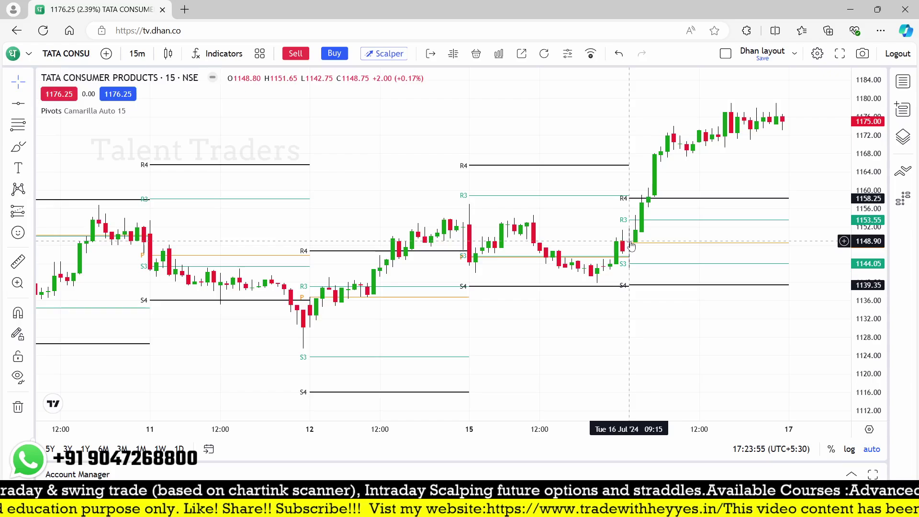
Find the Tata Consumer options at the 1140 strike and load the TATACONSUM 25 JUL 1140 CALL chart from NSE
type("TATA")
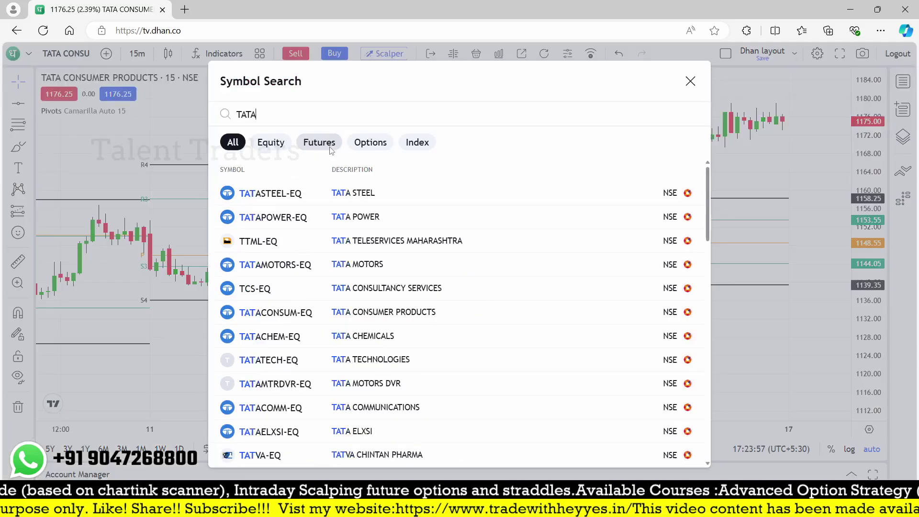
type("CONS 1140")
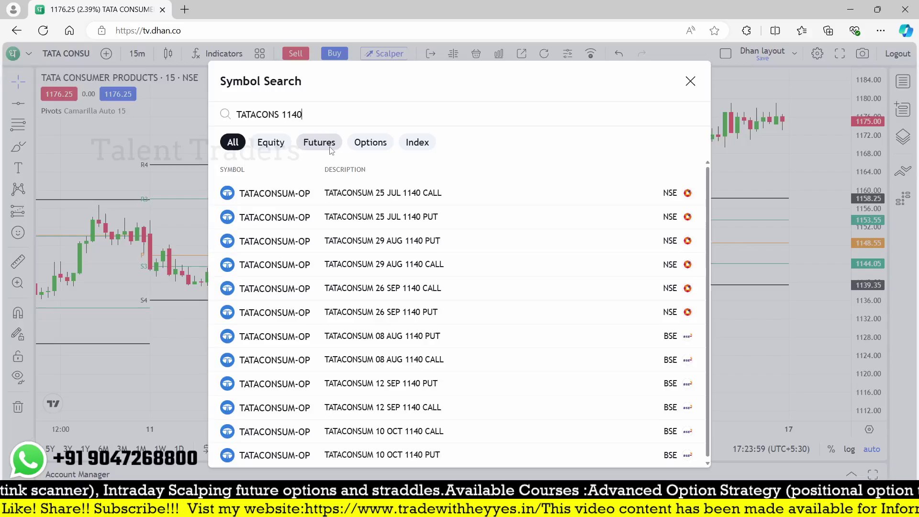
left_click(391, 187)
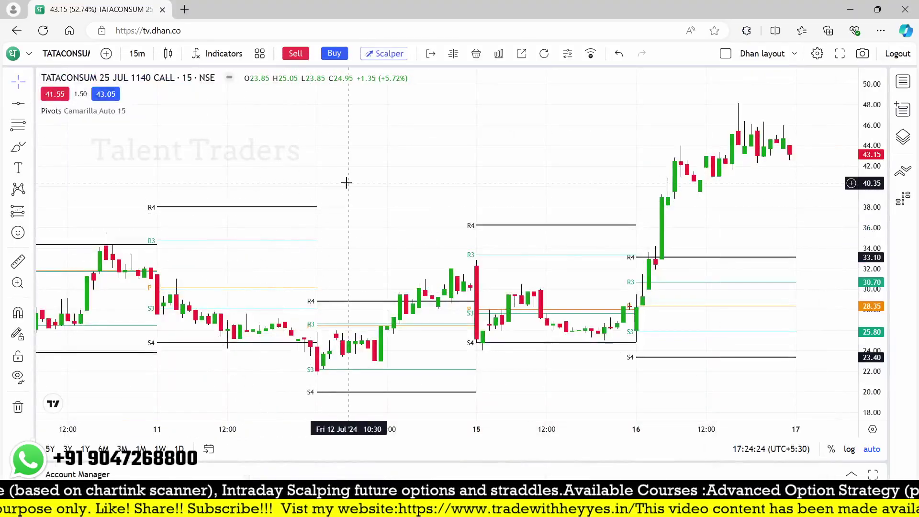
type("TEC")
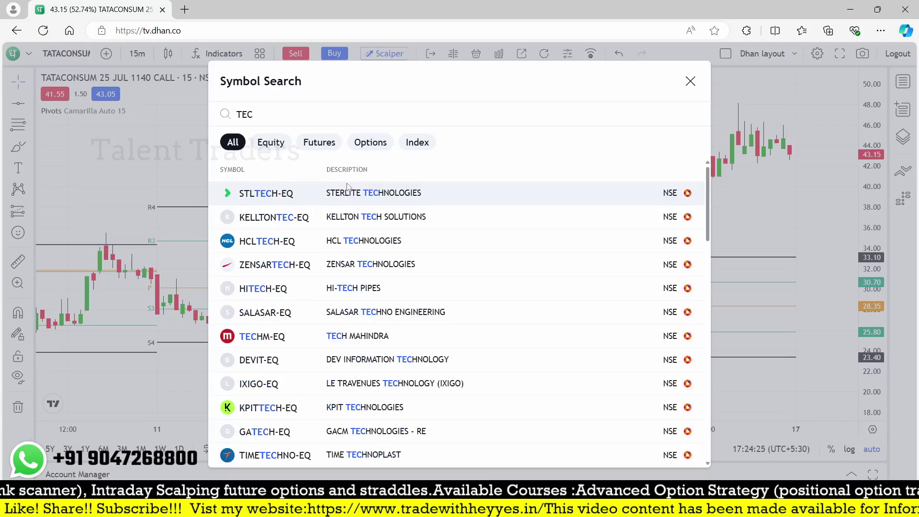
key("Escape")
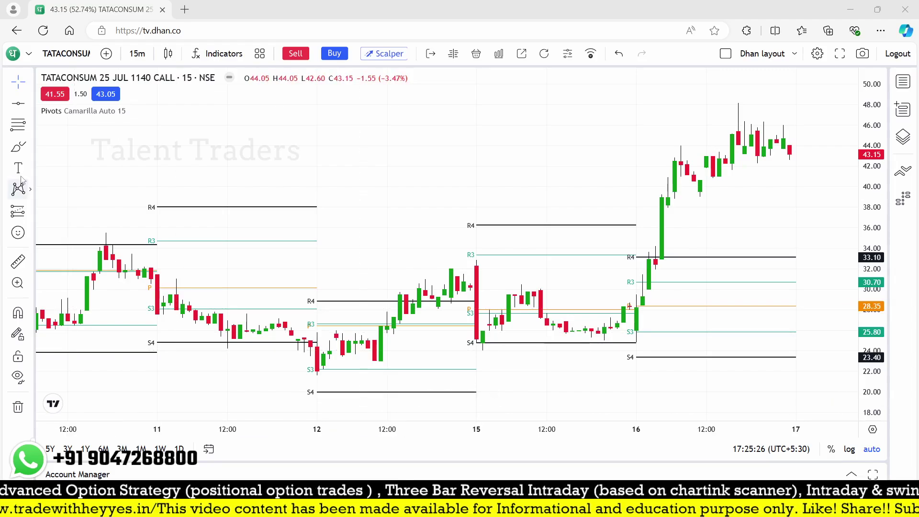
Open the Jackpot_WF Google Sheet in a new browser tab and look up INDUSTOWER's strike price on the INTRADAY sheet
left_click(184, 10)
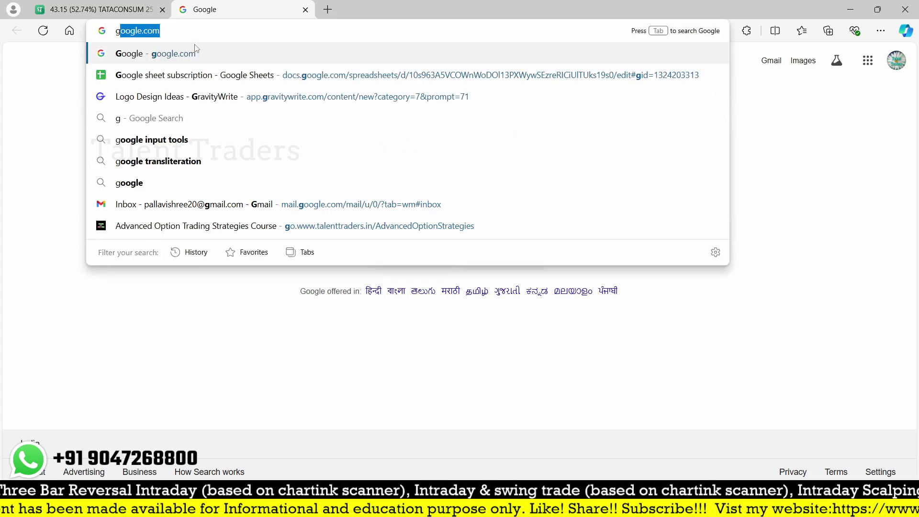
key("BackSpace")
type("ja")
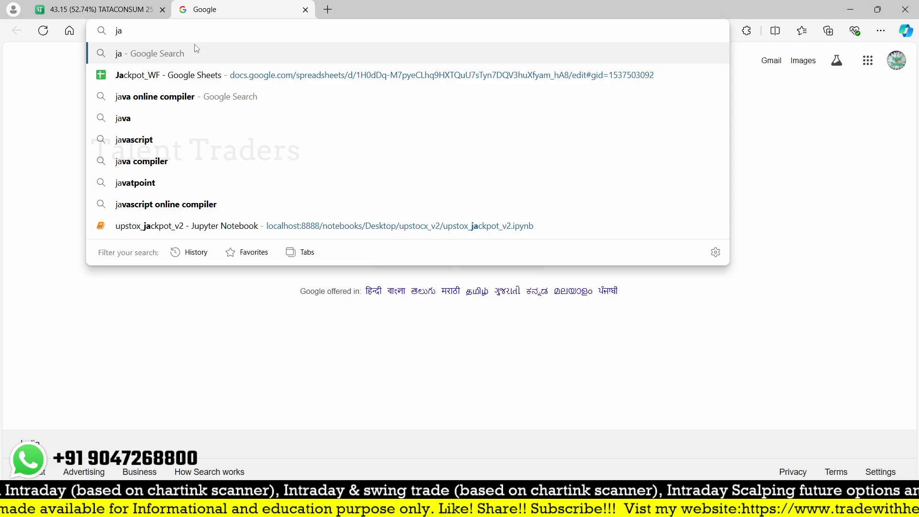
left_click(196, 75)
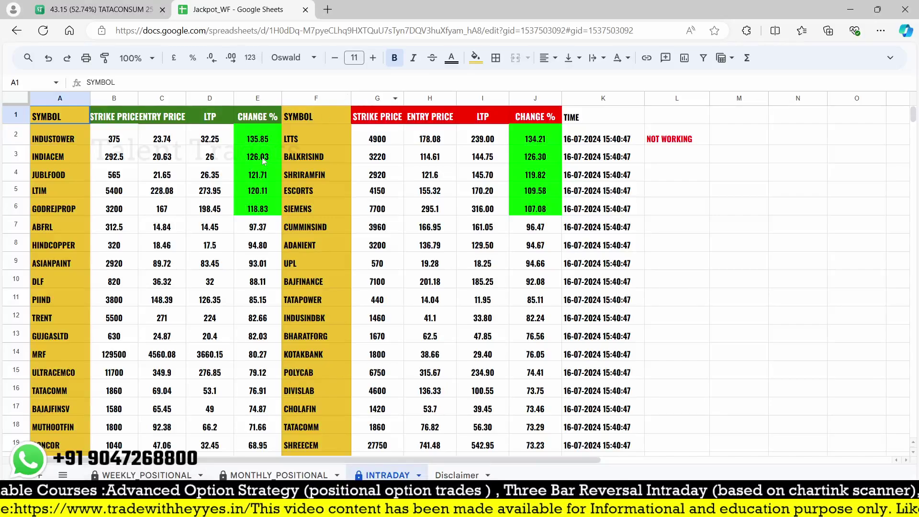
left_click(111, 187)
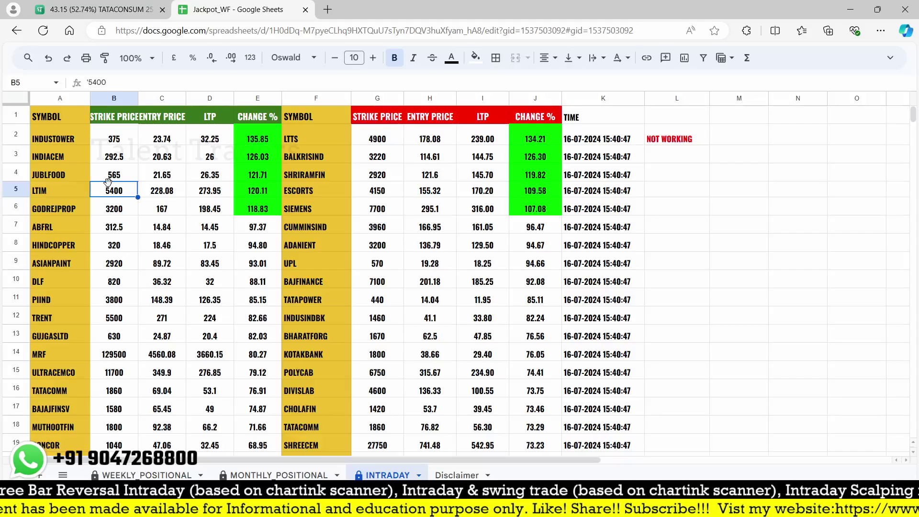
left_click(62, 140)
Return to the Dhan chart, load INDUSTOWER 25 JUL 375 CALL from NSE and inspect its candles
left_click(95, 9)
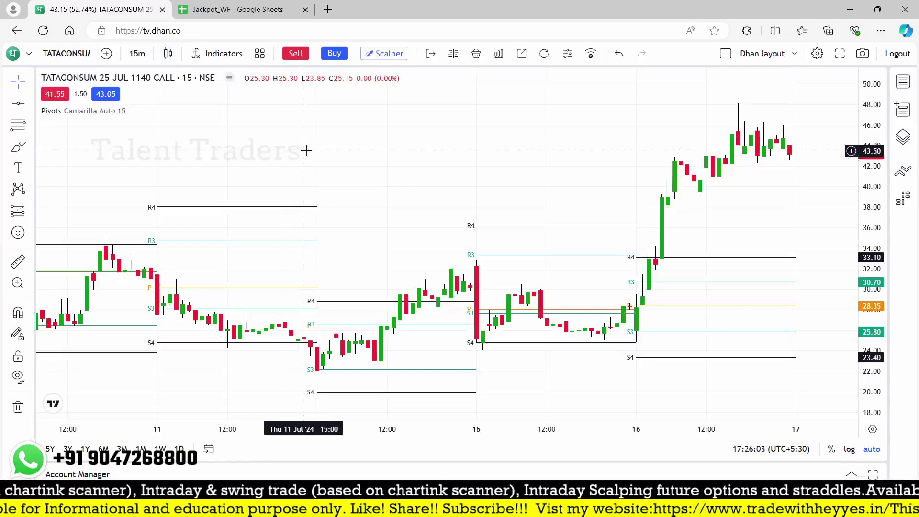
type("INDUS 375")
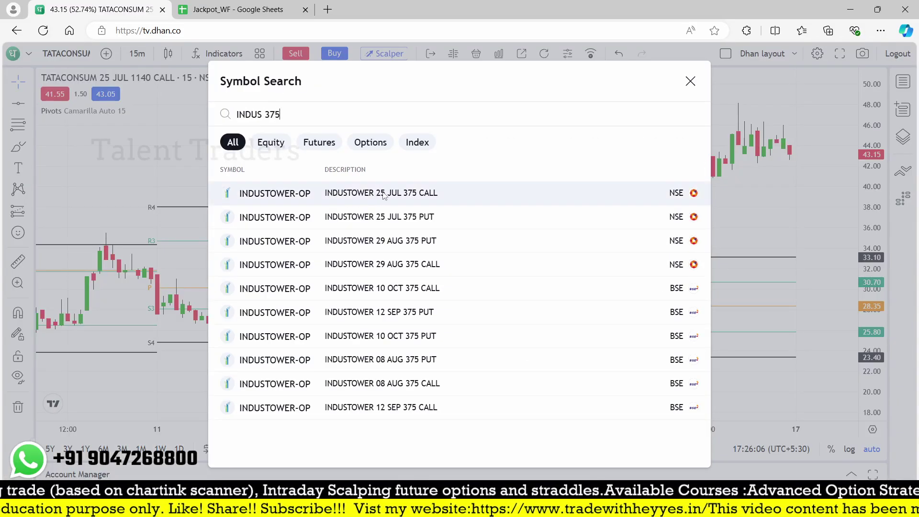
left_click(383, 194)
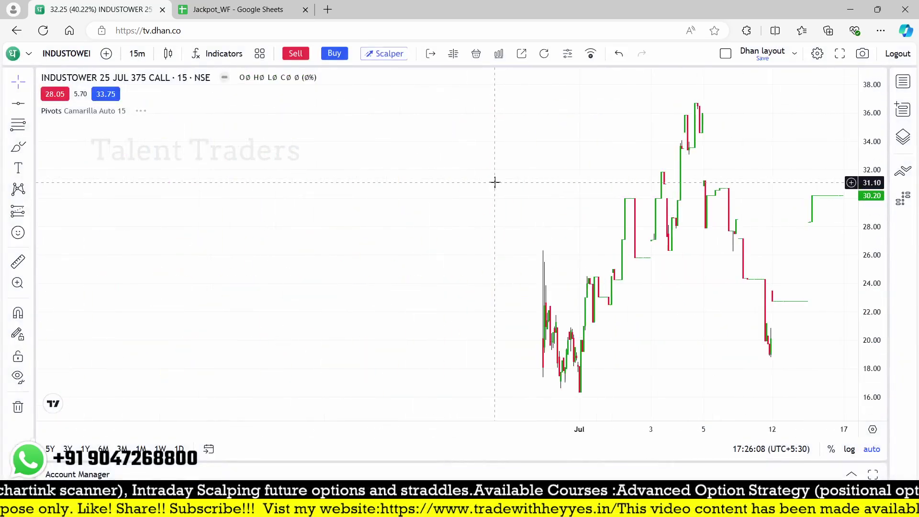
scroll(495, 182, "up", 2)
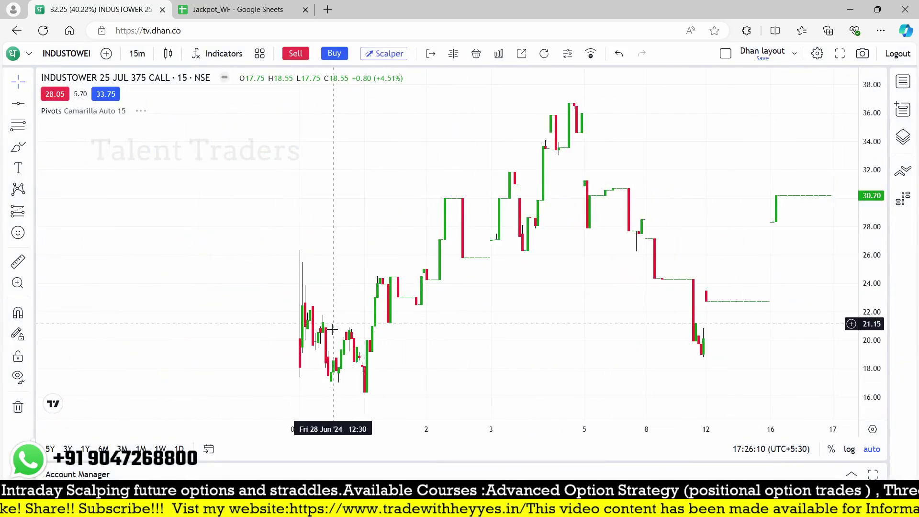
scroll(446, 297, "up", 2)
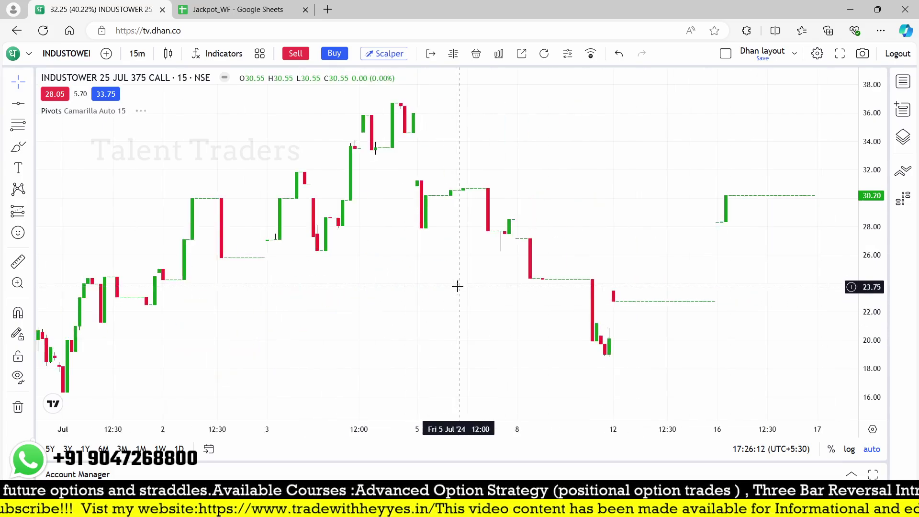
Check the Jackpot_WF sheet for LTIM's strike, return to the Dhan chart and load LTIM 25 JUL 5400 CALL from NSE
left_click(237, 9)
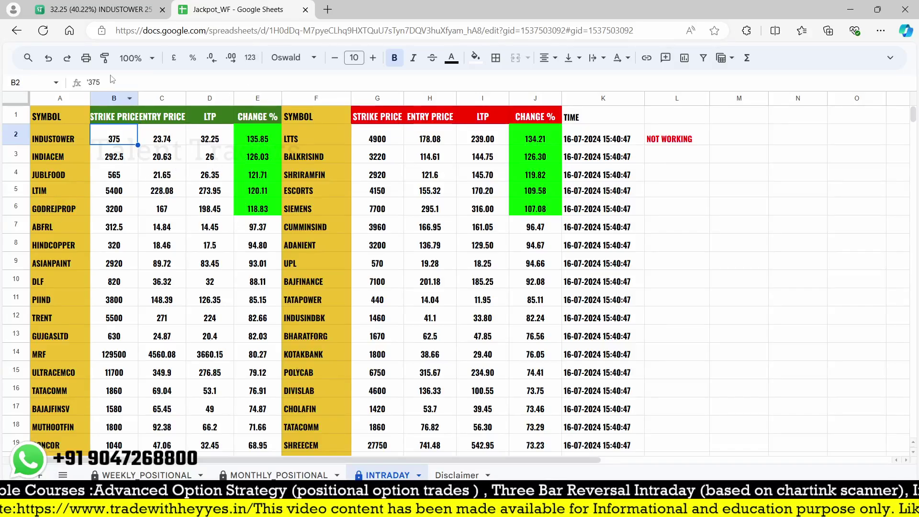
left_click(93, 9)
type("LTIM ")
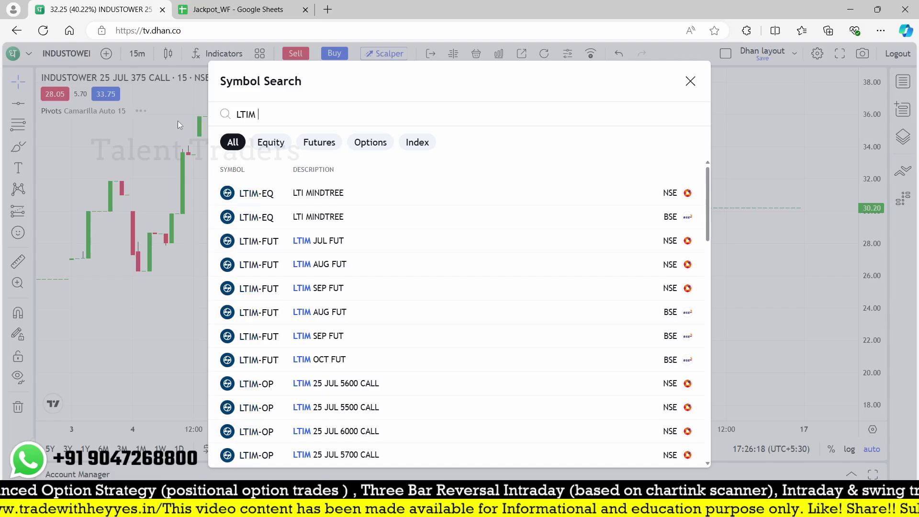
type("5400")
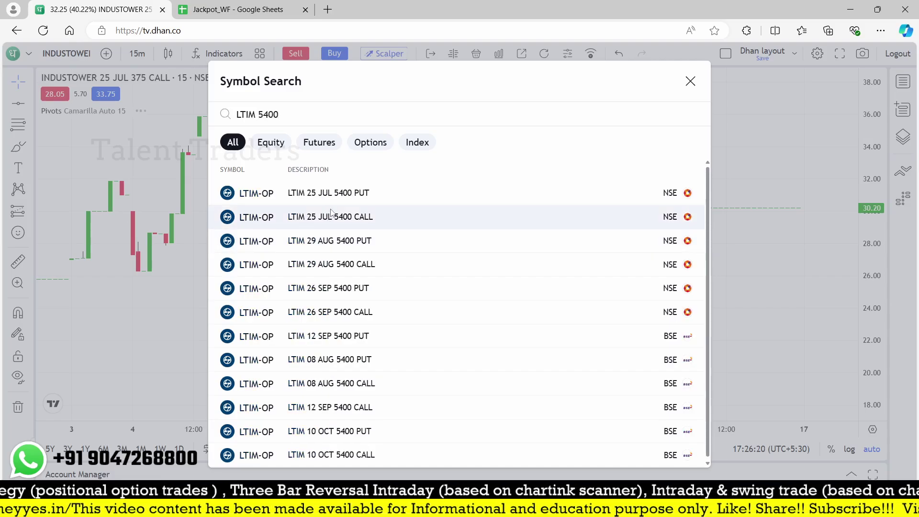
left_click(331, 213)
scroll(660, 241, "down", 5)
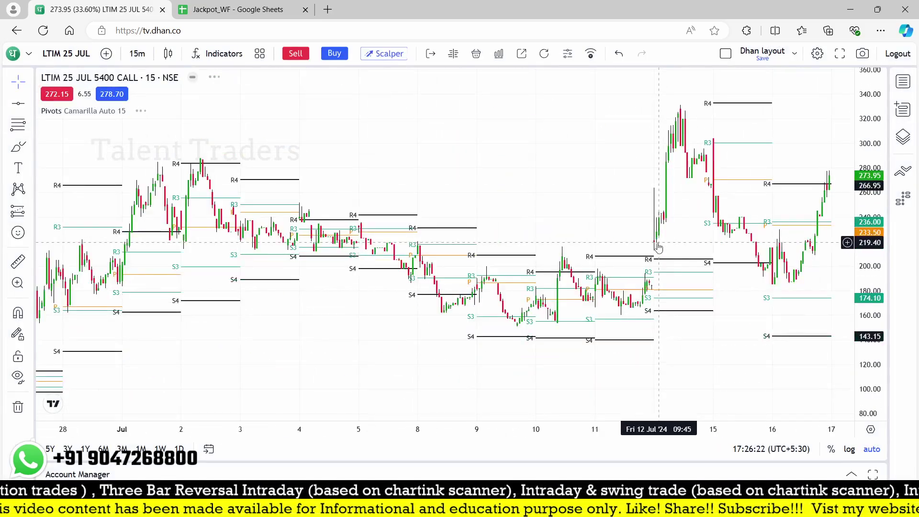
scroll(660, 247, "left", 5)
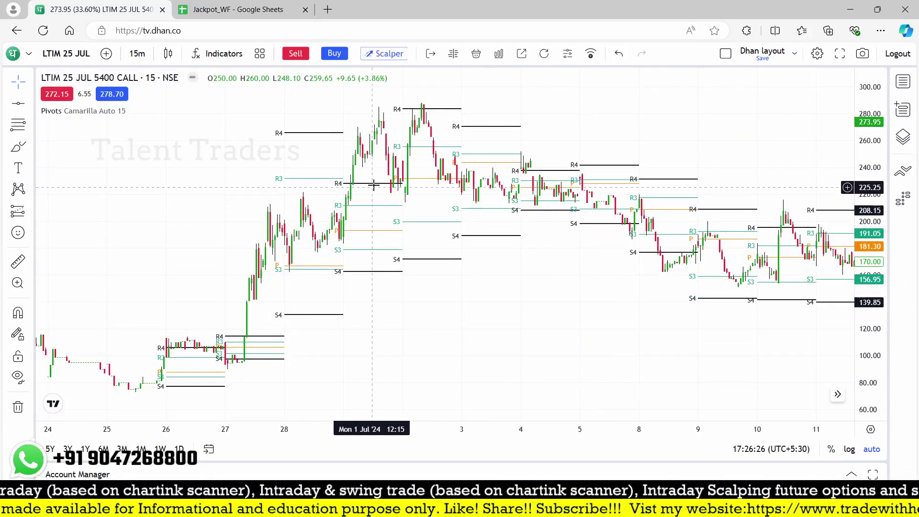
Look up LTIM's entry price in the Jackpot_WF sheet and examine the 5400 call's candles through 16 July against the pivot levels
left_click(246, 9)
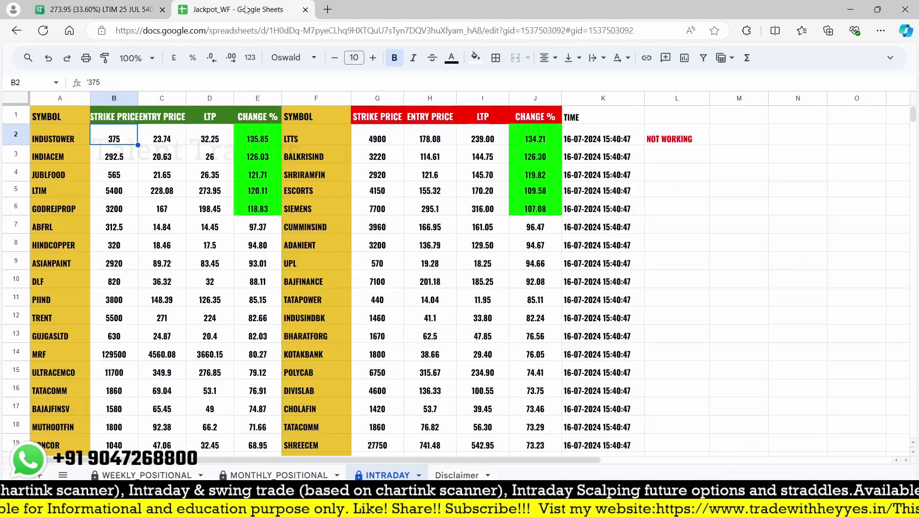
left_click(164, 193)
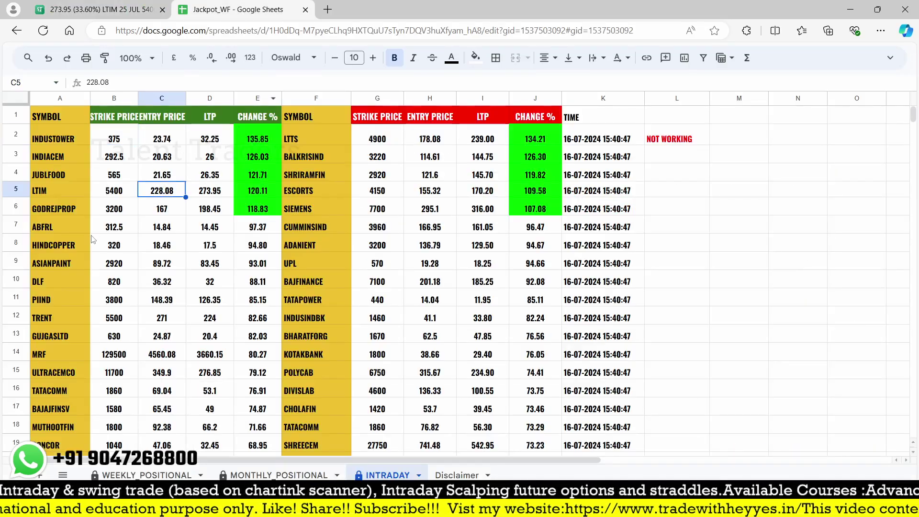
left_click(144, 9)
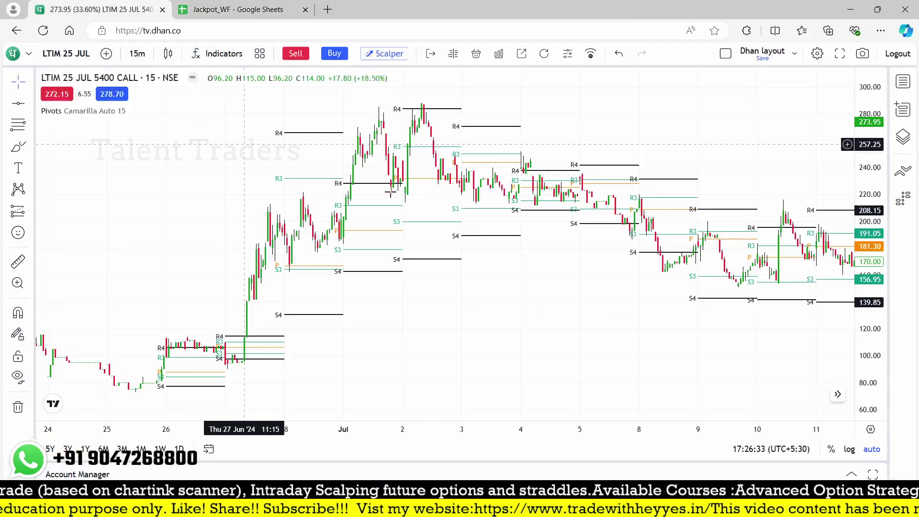
scroll(395, 318, "up", 4)
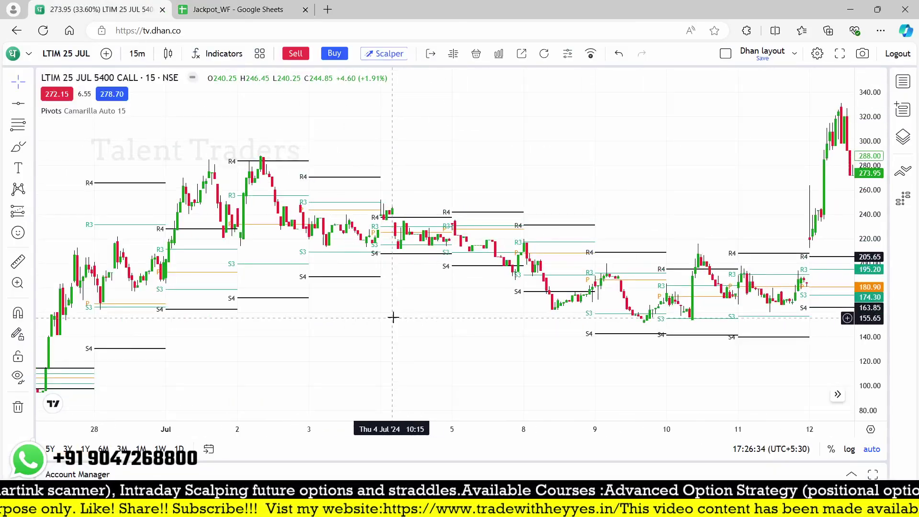
scroll(393, 317, "up", 2)
scroll(393, 317, "right", 6)
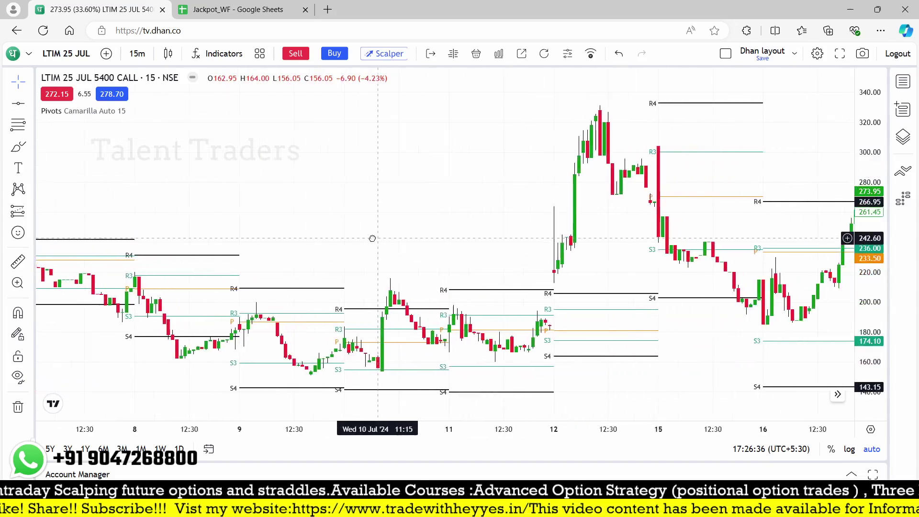
scroll(595, 238, "up", 1)
scroll(648, 236, "right", 4)
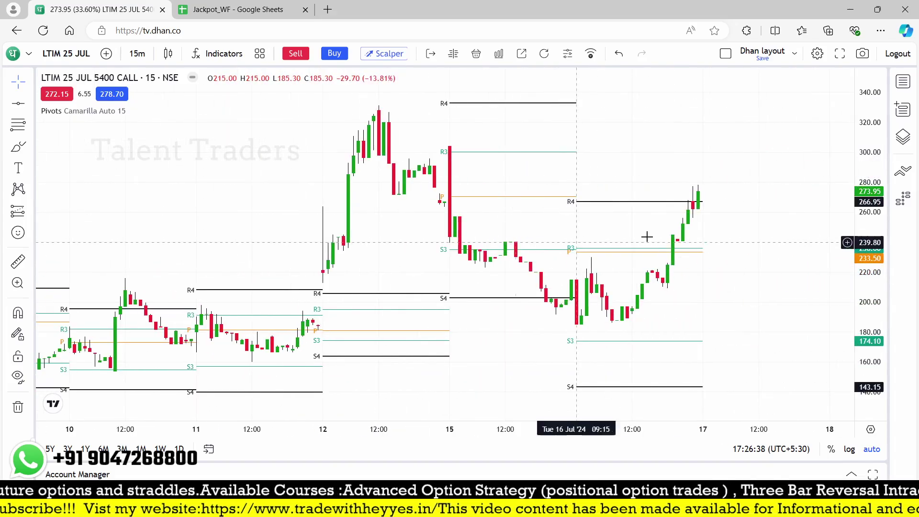